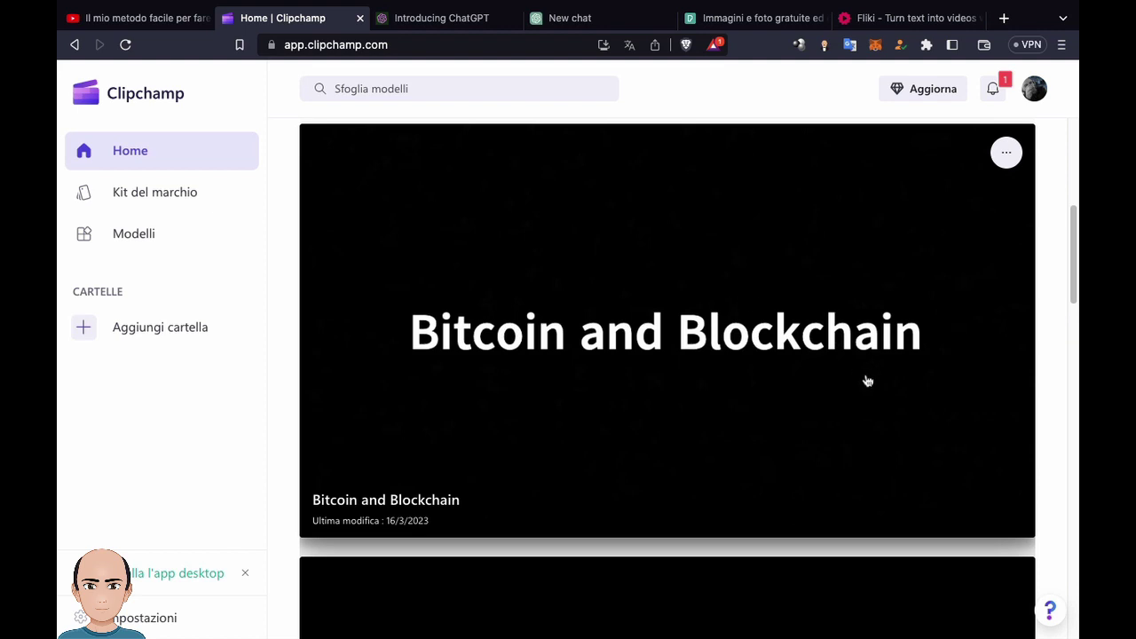
# - Start a new blank video project from the home page, and switch to the free stock images site
pyautogui.scroll(-4, 899, 526)
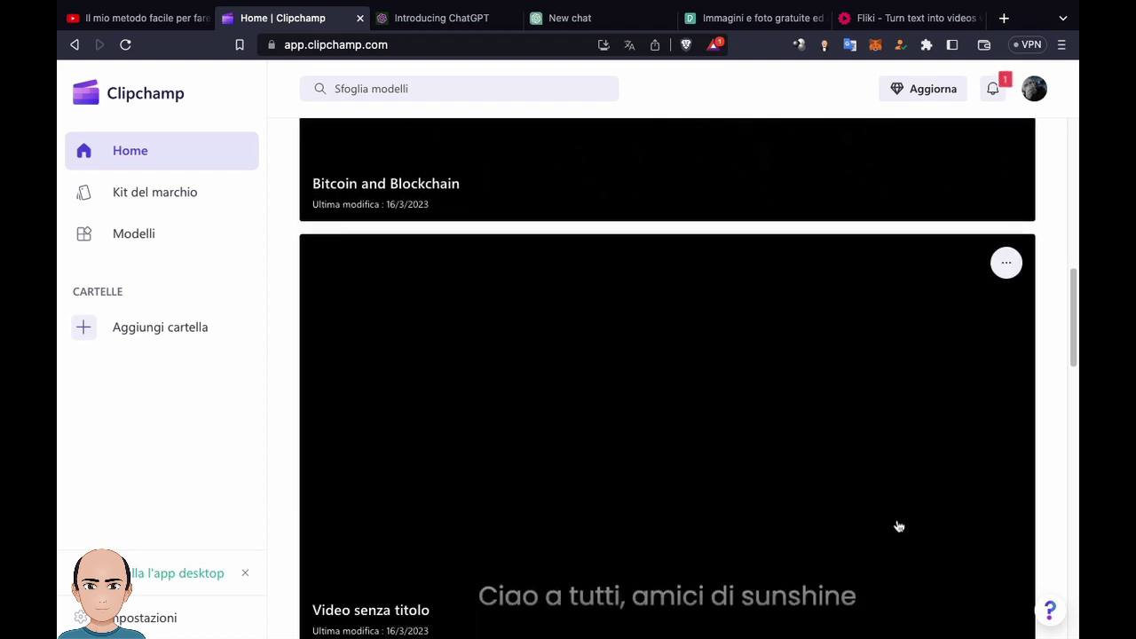
pyautogui.scroll(-5, 900, 526)
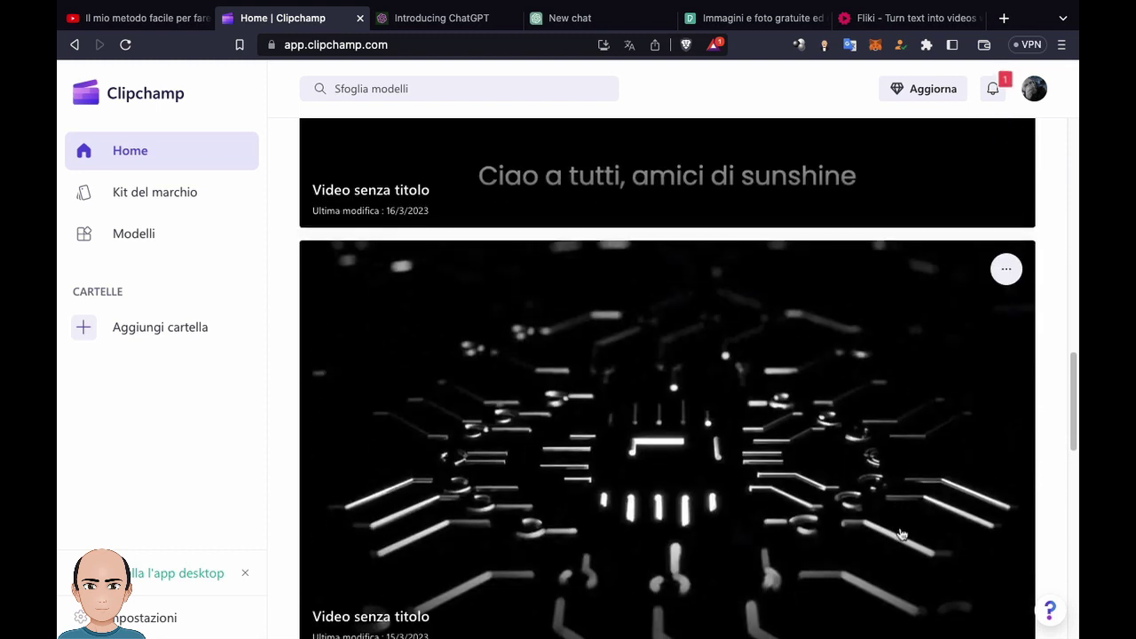
pyautogui.scroll(-4, 901, 534)
pyautogui.scroll(-5, 901, 534)
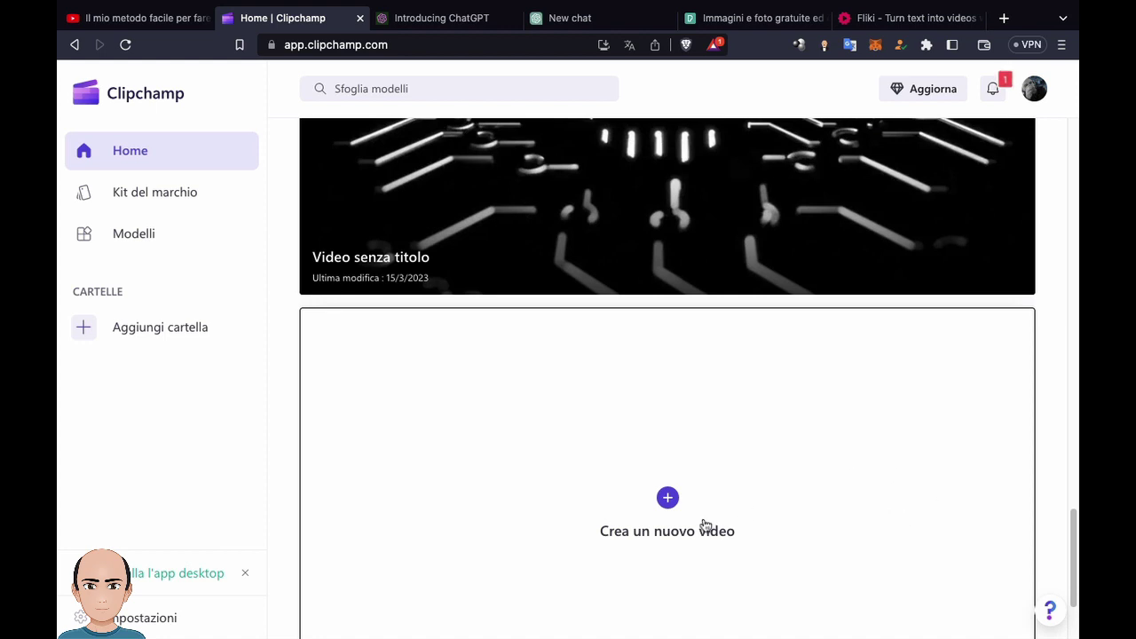
pyautogui.click(754, 480)
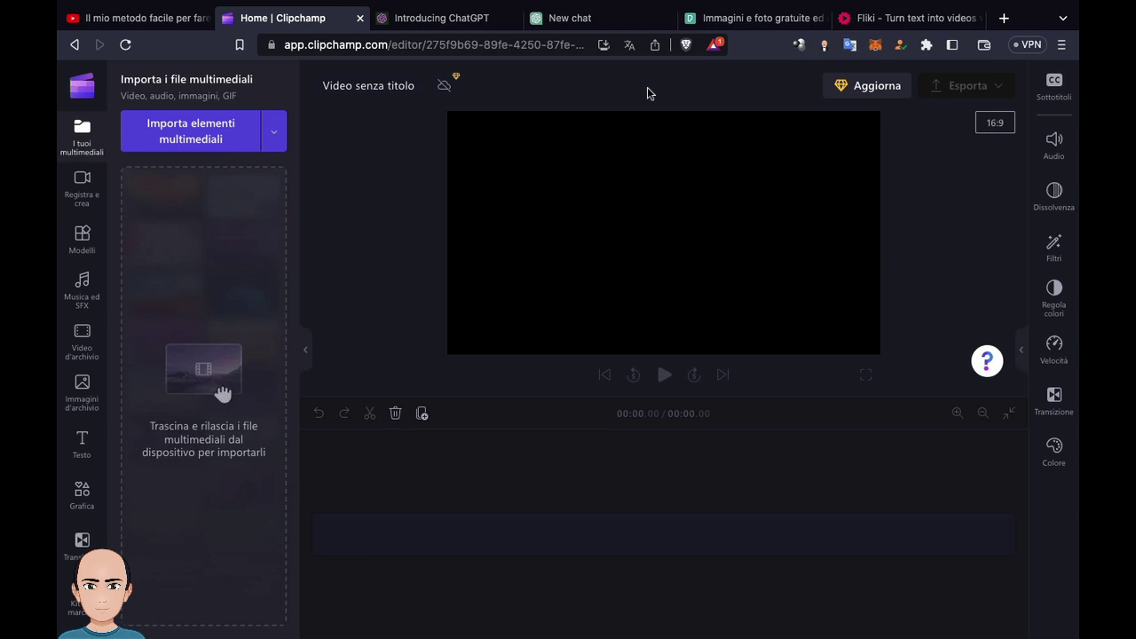
pyautogui.click(742, 22)
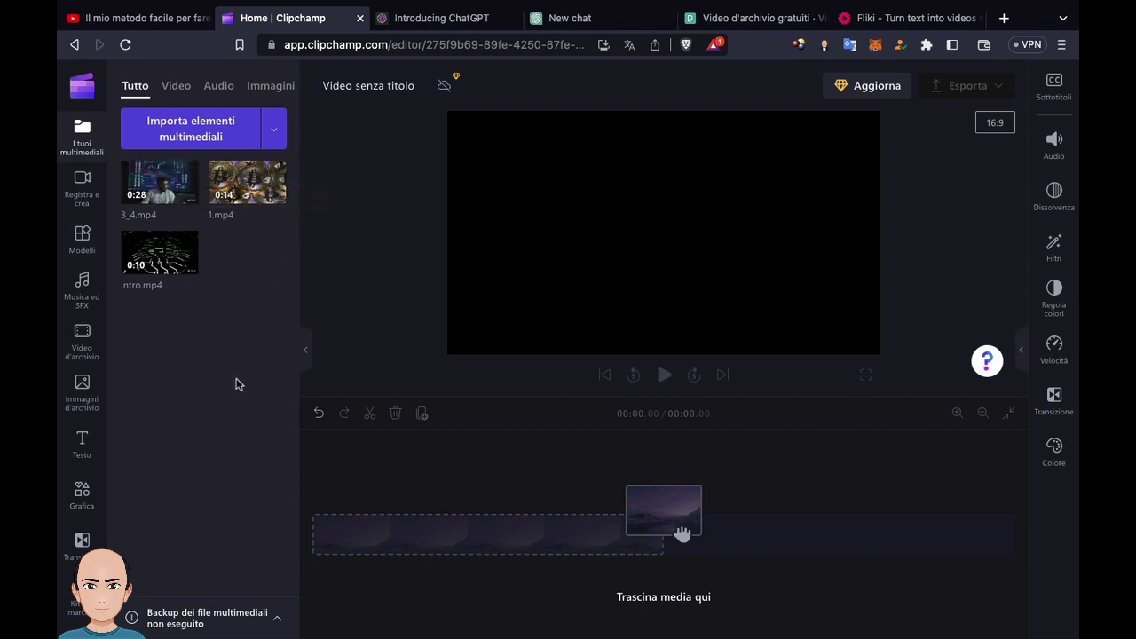
# - Place 3_4.mp4 and 1.mp4 one after the other on the timeline, and add a cross dissolve transition between them
pyautogui.moveTo(160, 182); pyautogui.dragTo(348, 545)
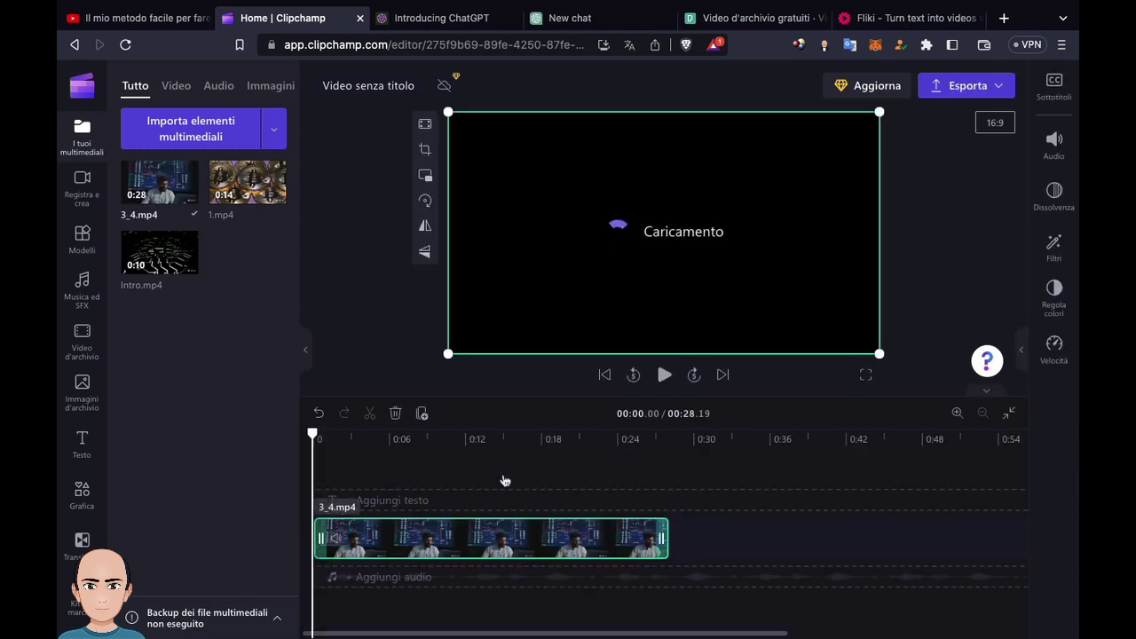
pyautogui.moveTo(247, 182); pyautogui.dragTo(666, 495)
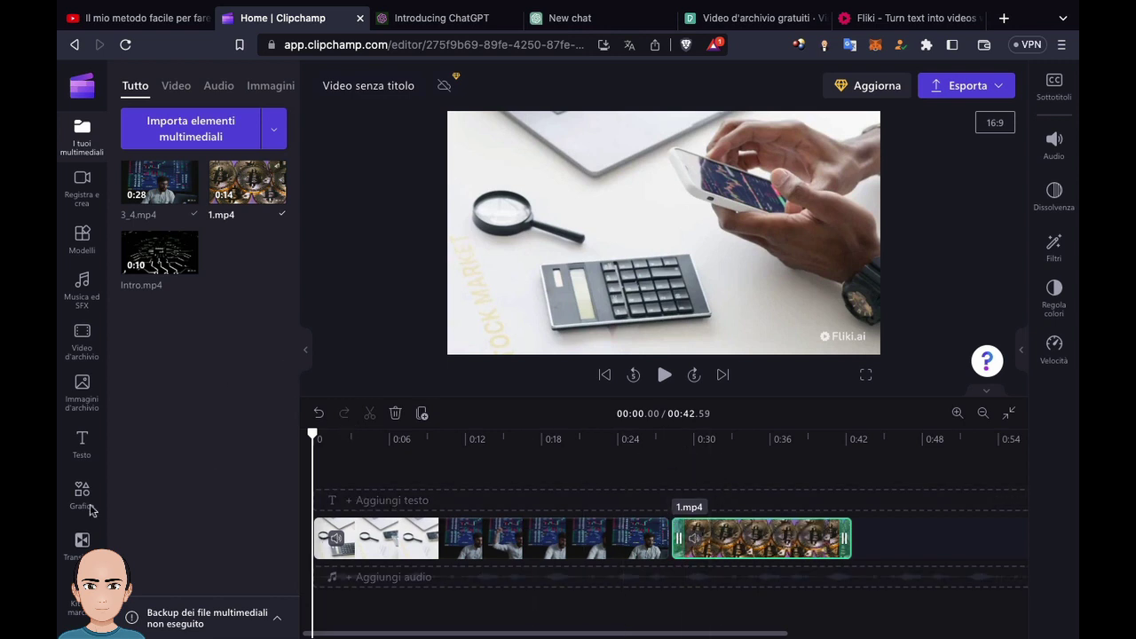
pyautogui.click(80, 551)
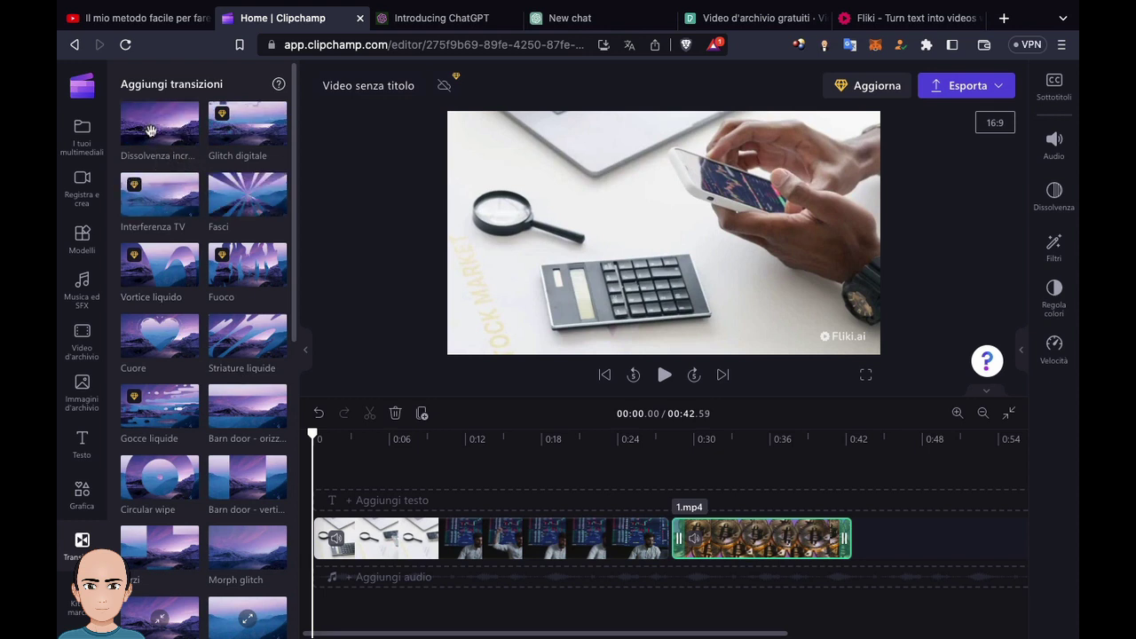
pyautogui.moveTo(147, 131); pyautogui.dragTo(680, 540)
# - Play the timeline from about 25 seconds to check the transition between the two clips
pyautogui.click(641, 444)
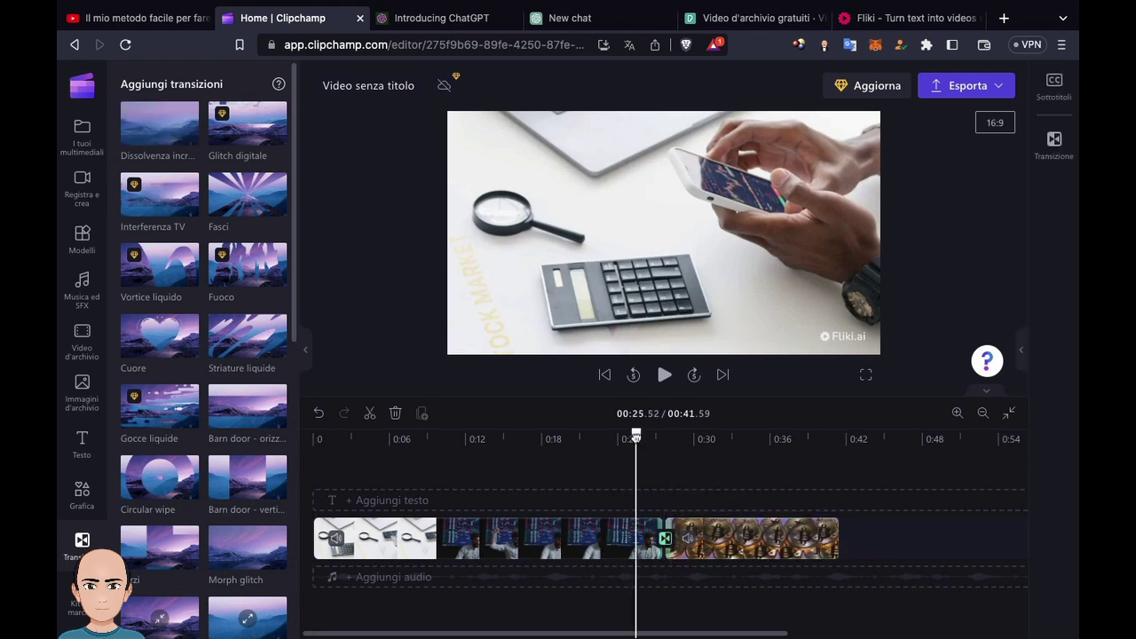
pyautogui.click(664, 375)
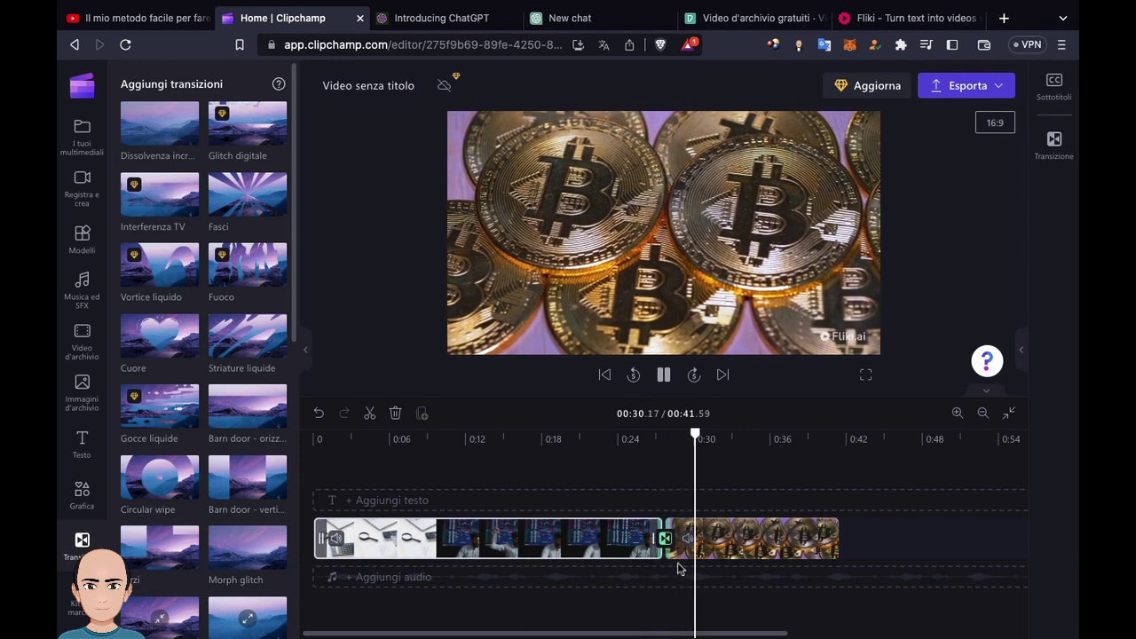
pyautogui.click(664, 376)
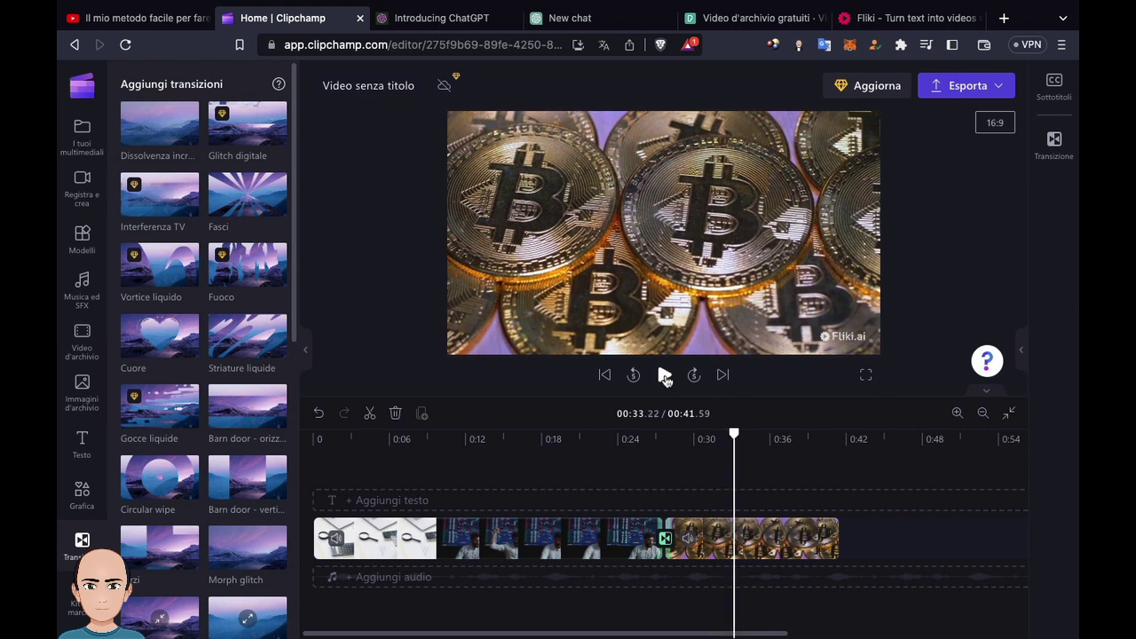
pyautogui.click(484, 217)
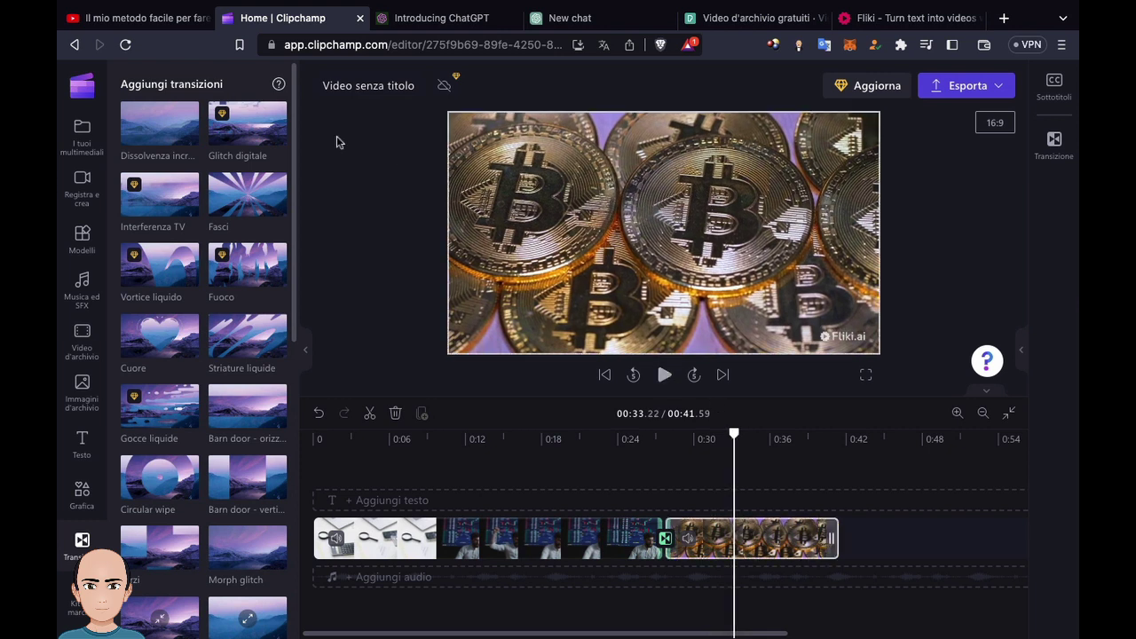
# - Set up a text-to-speech voiceover with the Italian voice Cataldo and enter a short Italian greeting that gives the speaker's name
pyautogui.click(83, 186)
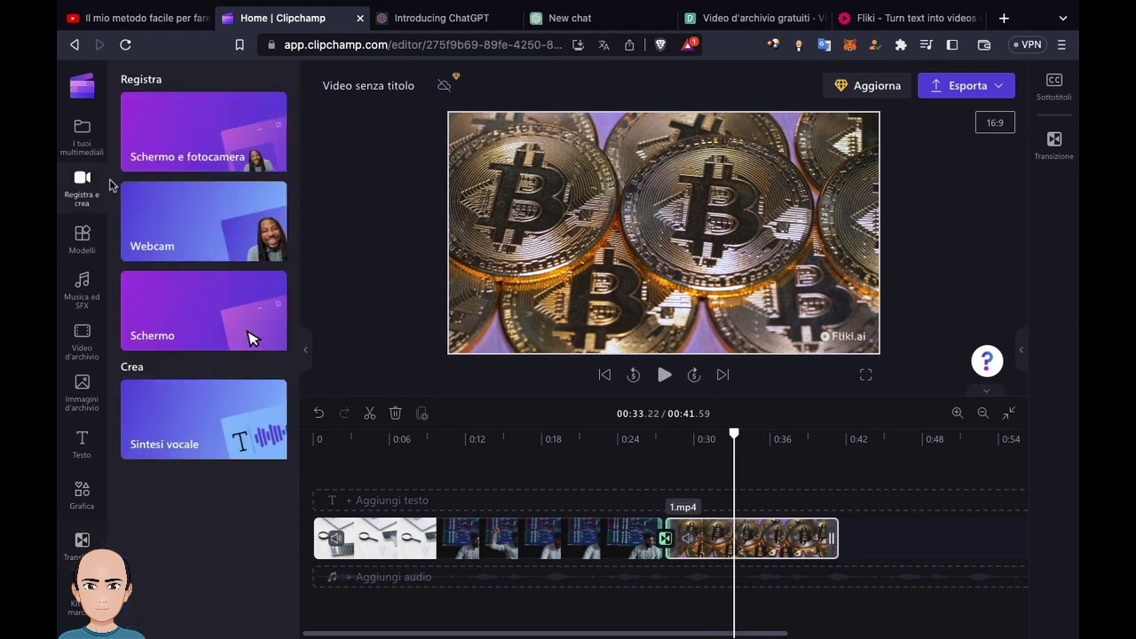
pyautogui.click(188, 423)
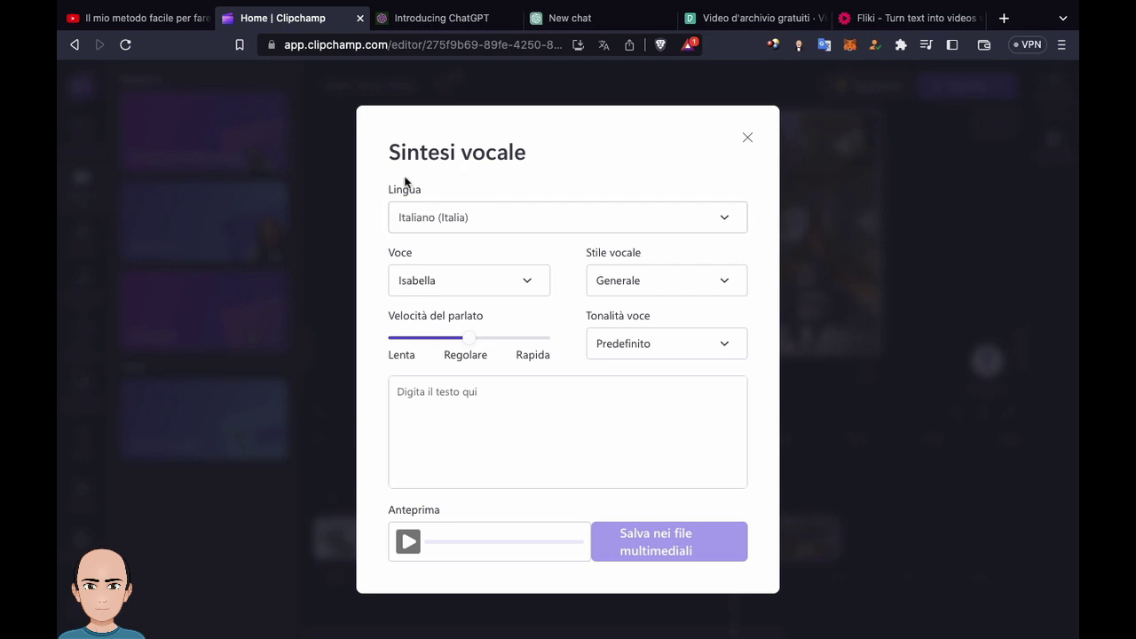
pyautogui.click(498, 290)
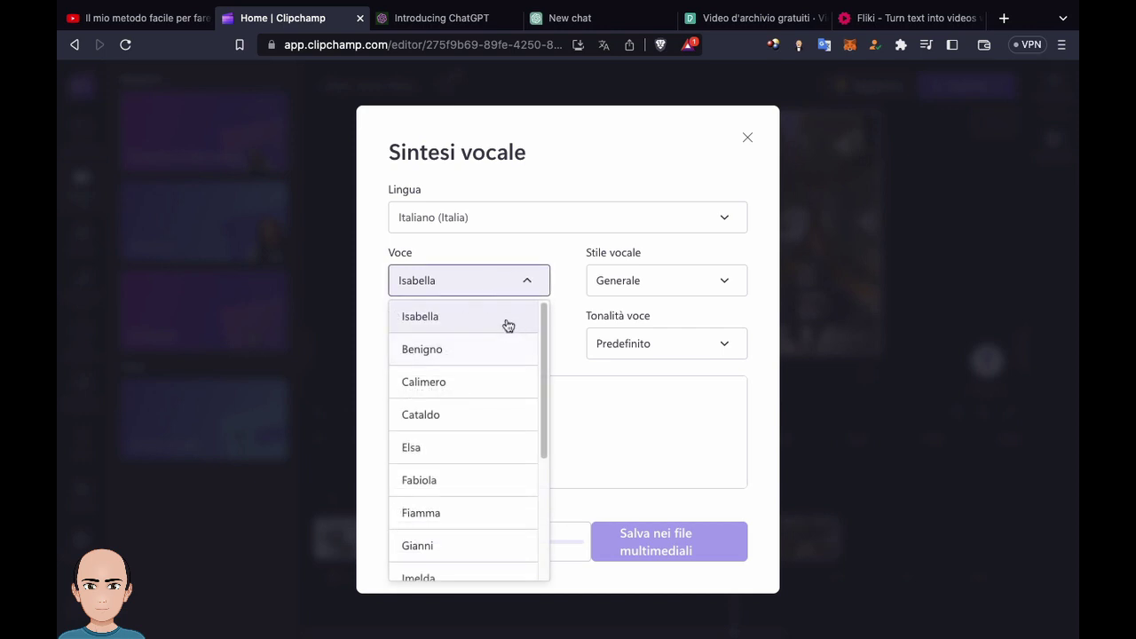
pyautogui.click(441, 419)
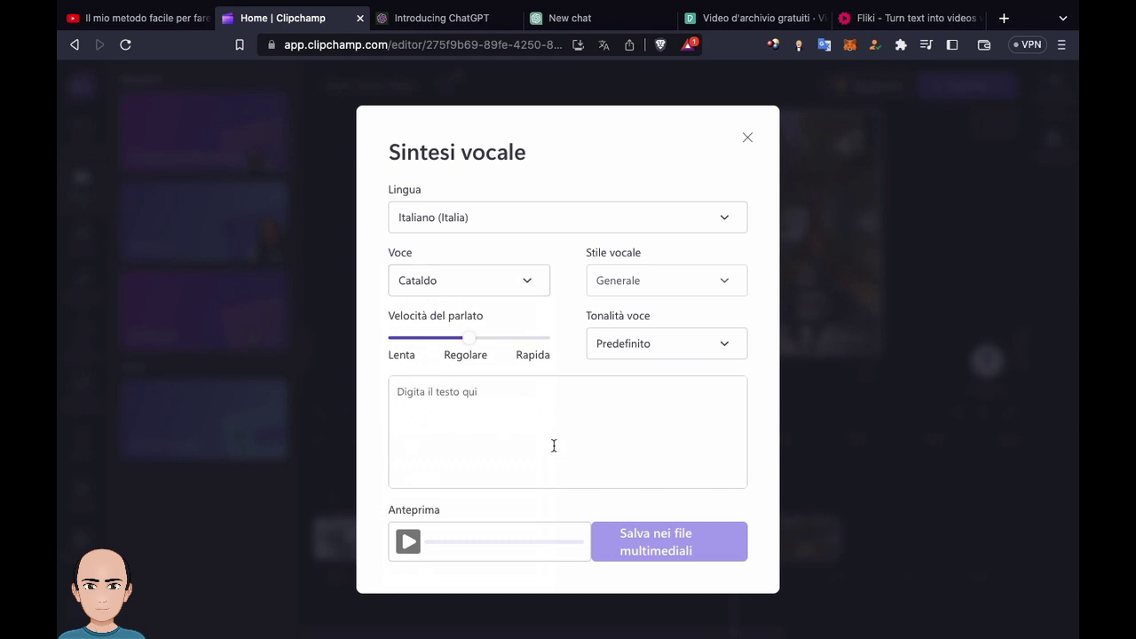
pyautogui.click(465, 396)
pyautogui.write('chiamo Stefano')
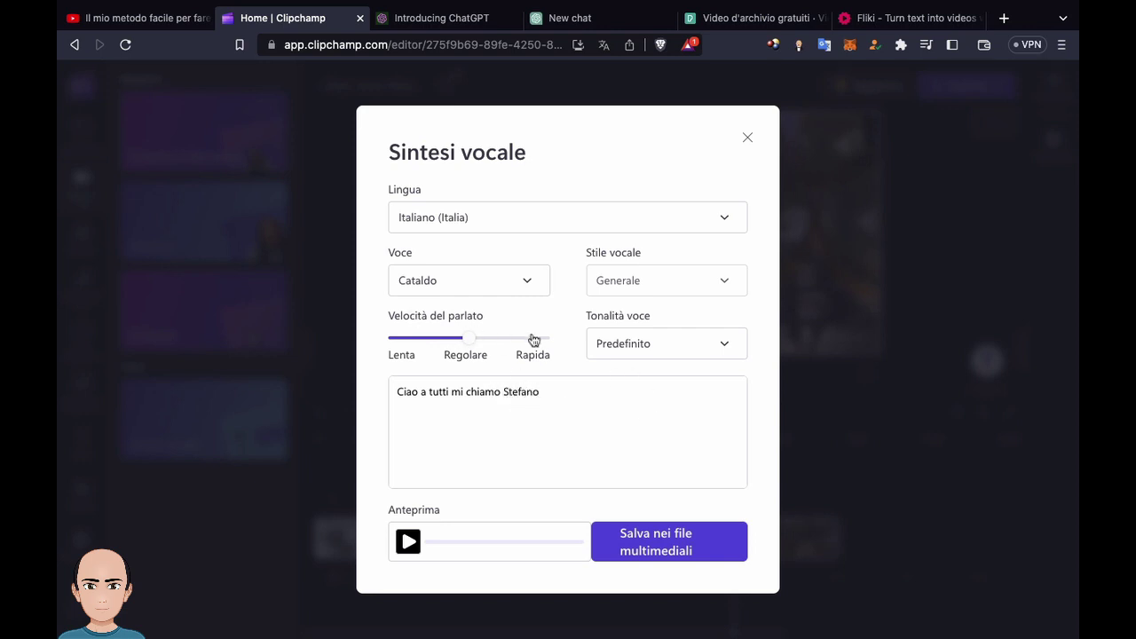
# - Preview the synthesized greeting, keep the default voice pitch, and save the voiceover to the project's media
pyautogui.click(410, 542)
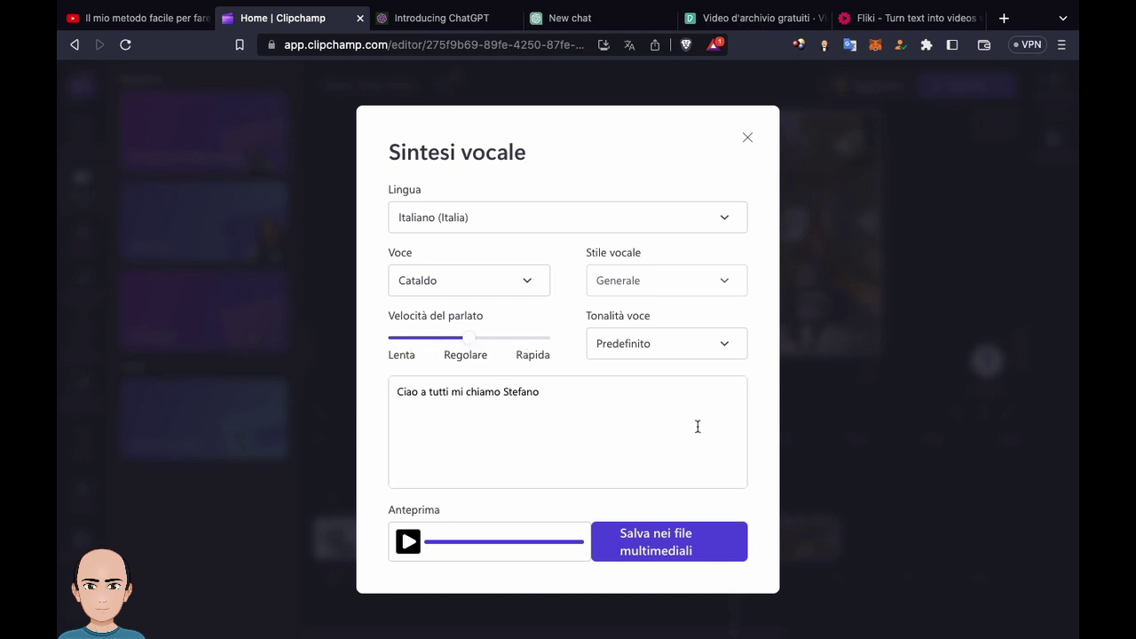
pyautogui.click(661, 346)
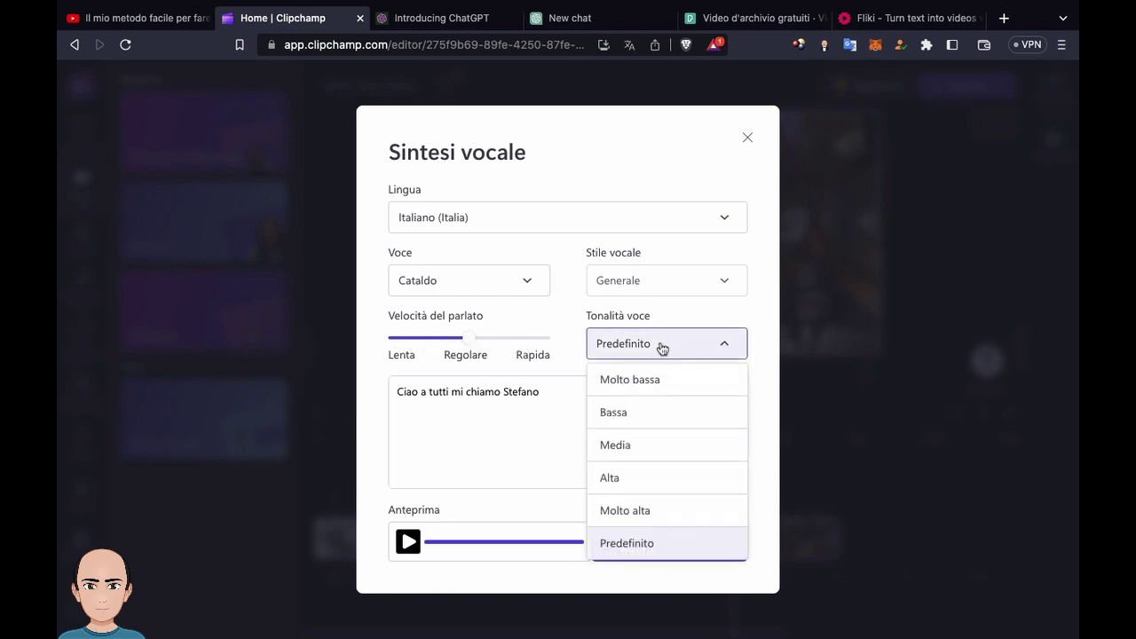
pyautogui.click(532, 433)
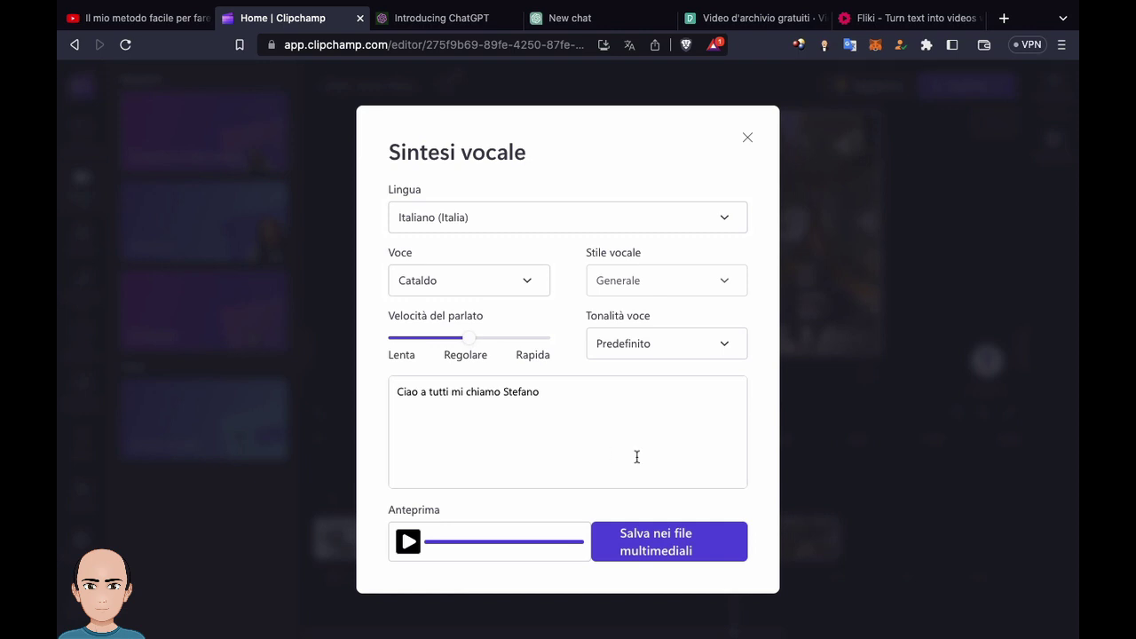
pyautogui.click(706, 548)
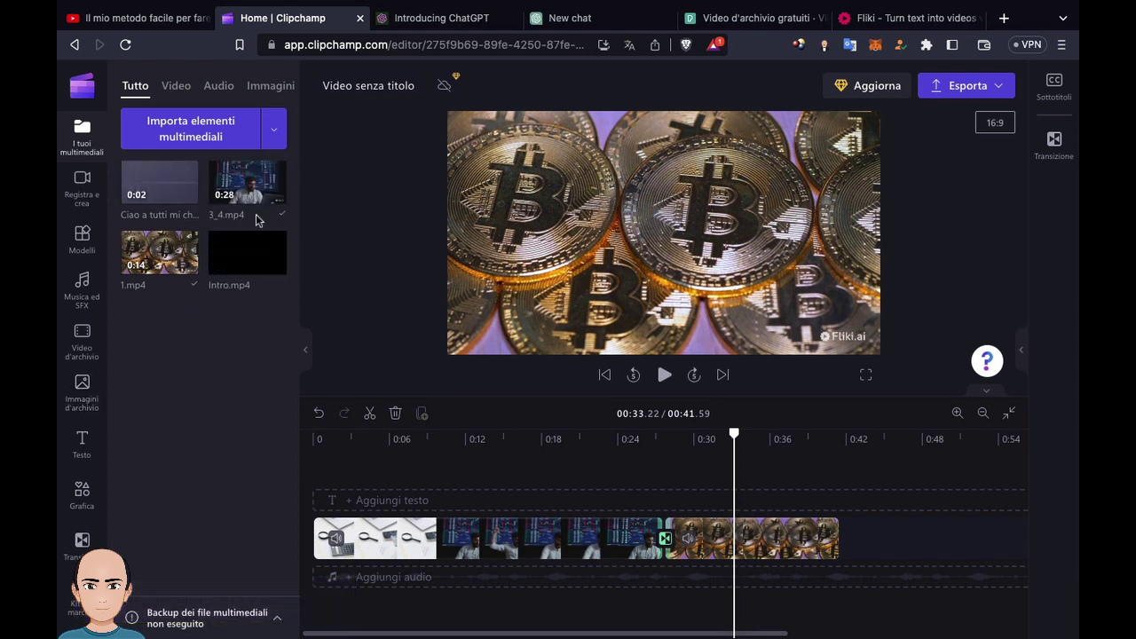
# - Add the greeting voiceover to the timeline and move it to the very beginning, beneath the first clip
pyautogui.moveTo(161, 169)
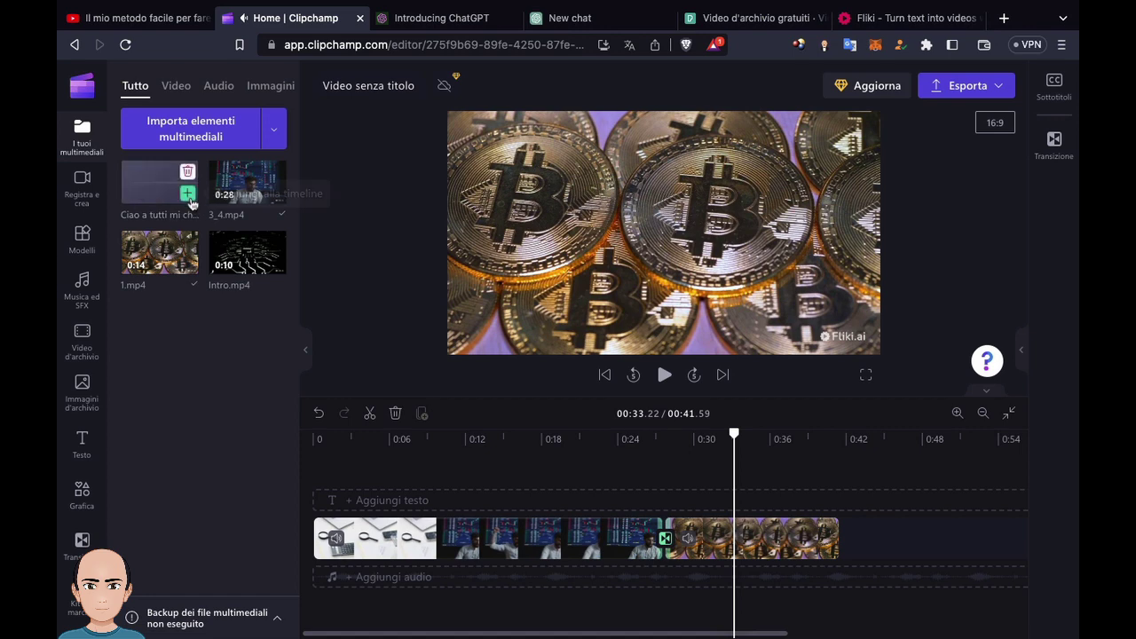
pyautogui.click(185, 187)
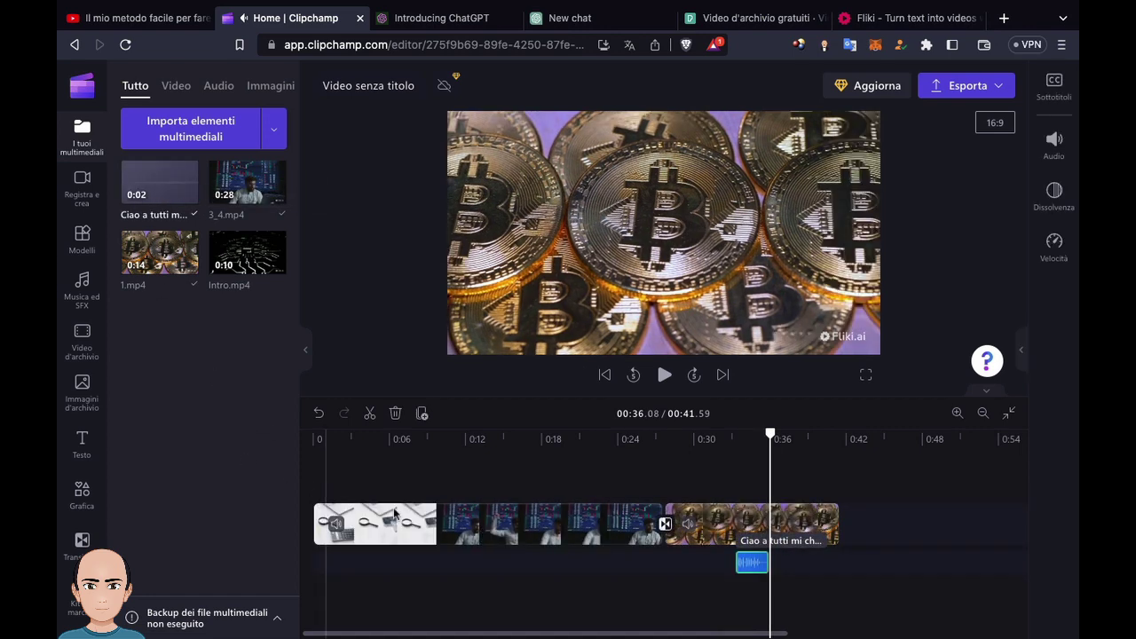
pyautogui.moveTo(751, 562); pyautogui.dragTo(336, 568)
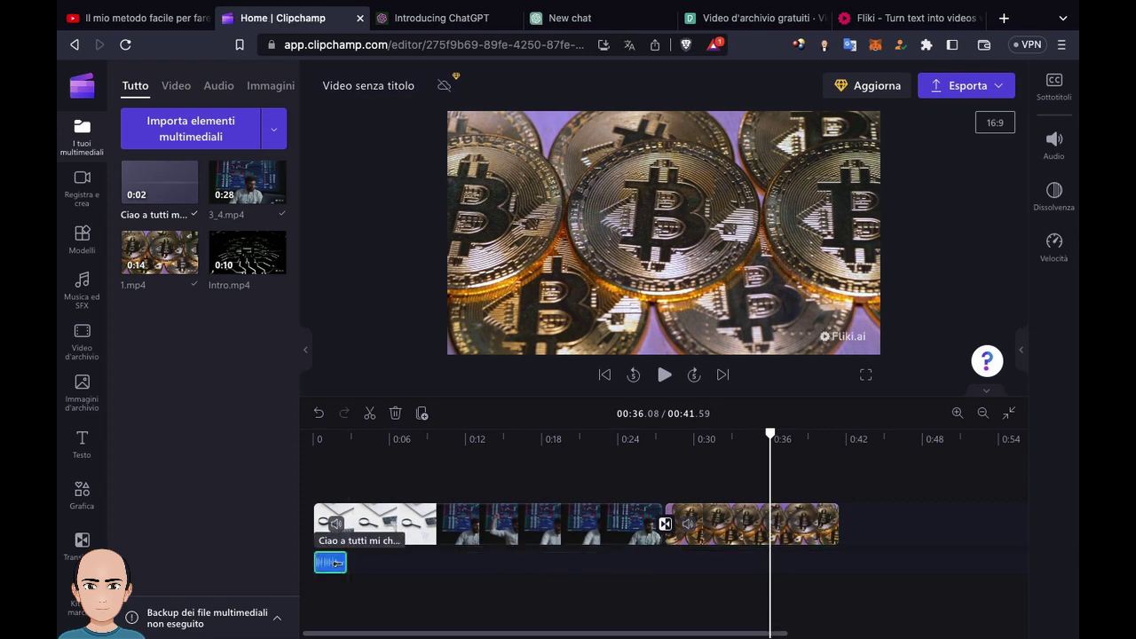
# - Play the opening seconds of the video to check the voiceover, and return the playhead to the start
pyautogui.click(605, 374)
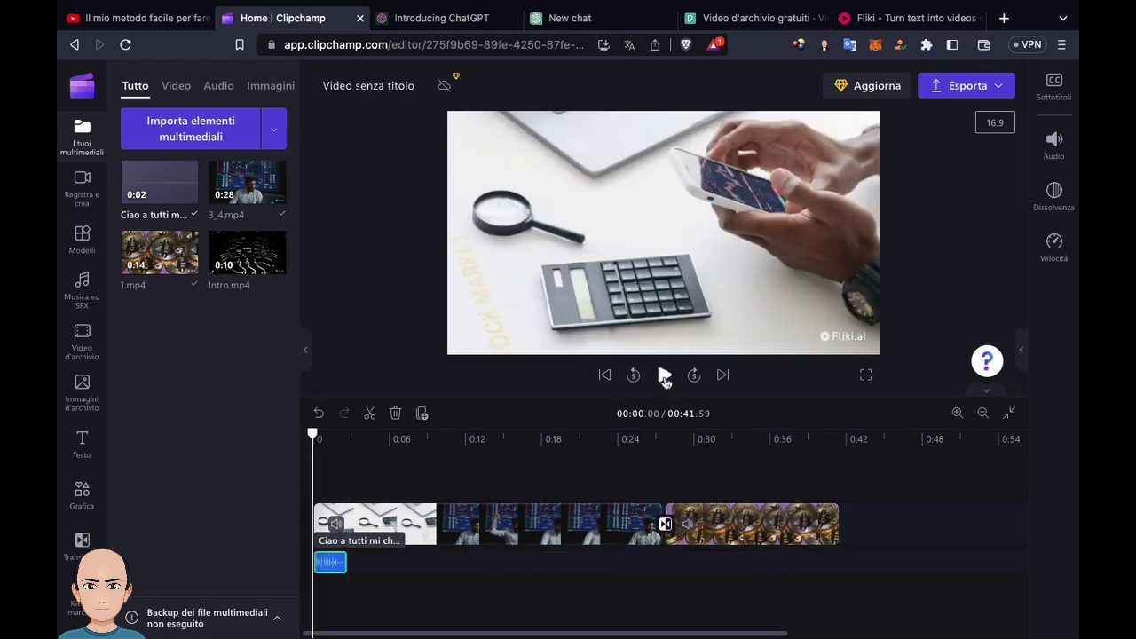
pyautogui.click(665, 376)
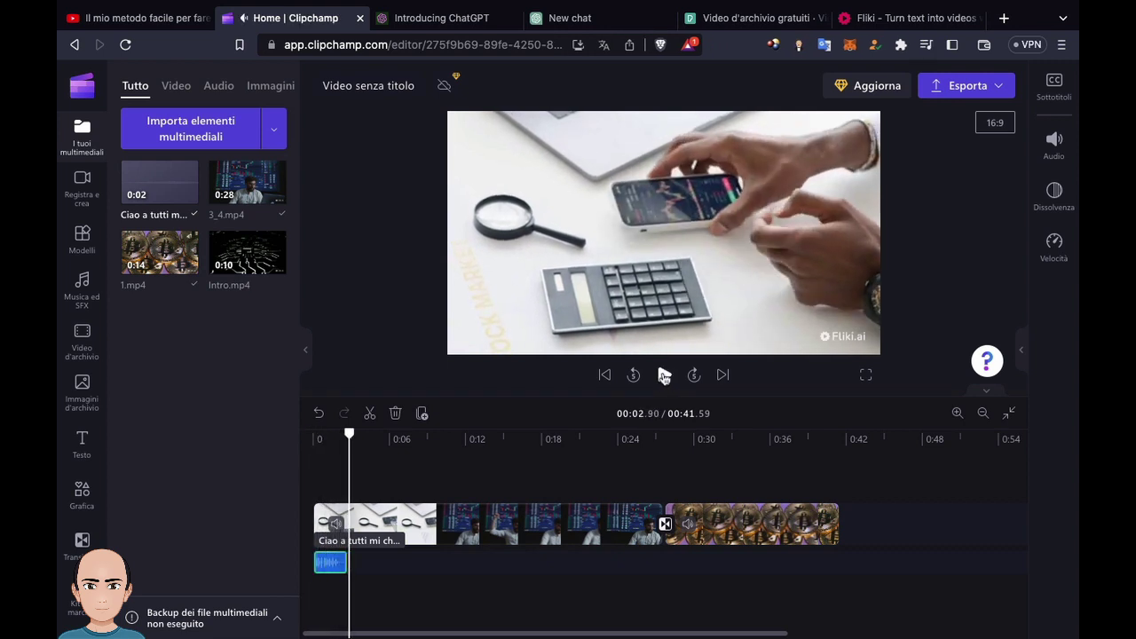
pyautogui.click(665, 377)
pyautogui.click(605, 375)
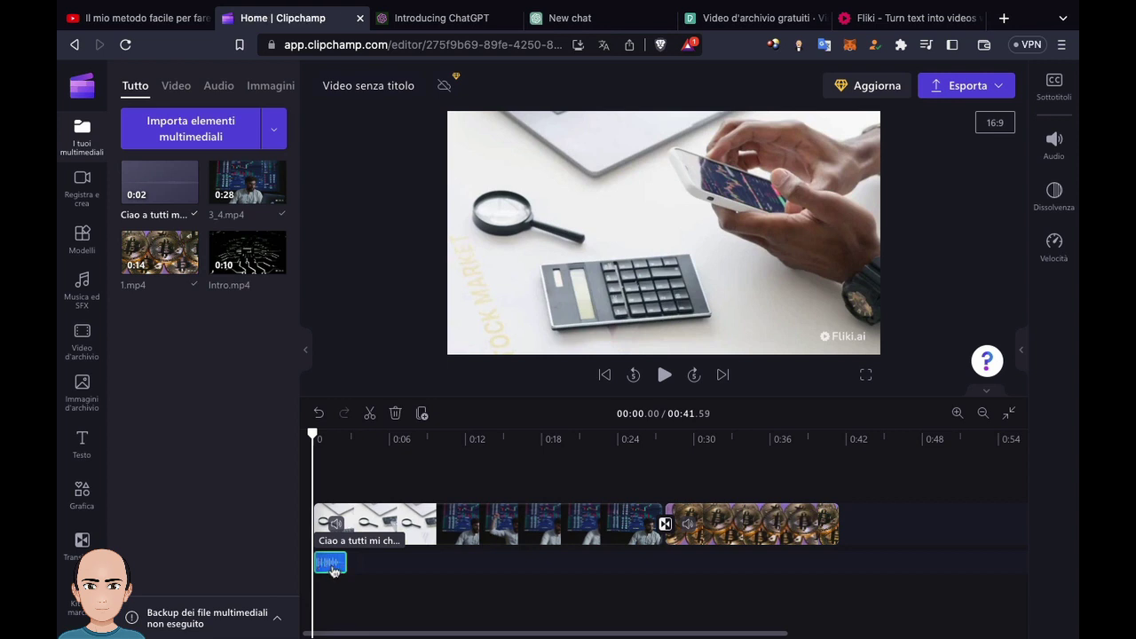
# - Turn on automatic subtitles with the recognition language set to Italiano (Italia)
pyautogui.click(1055, 87)
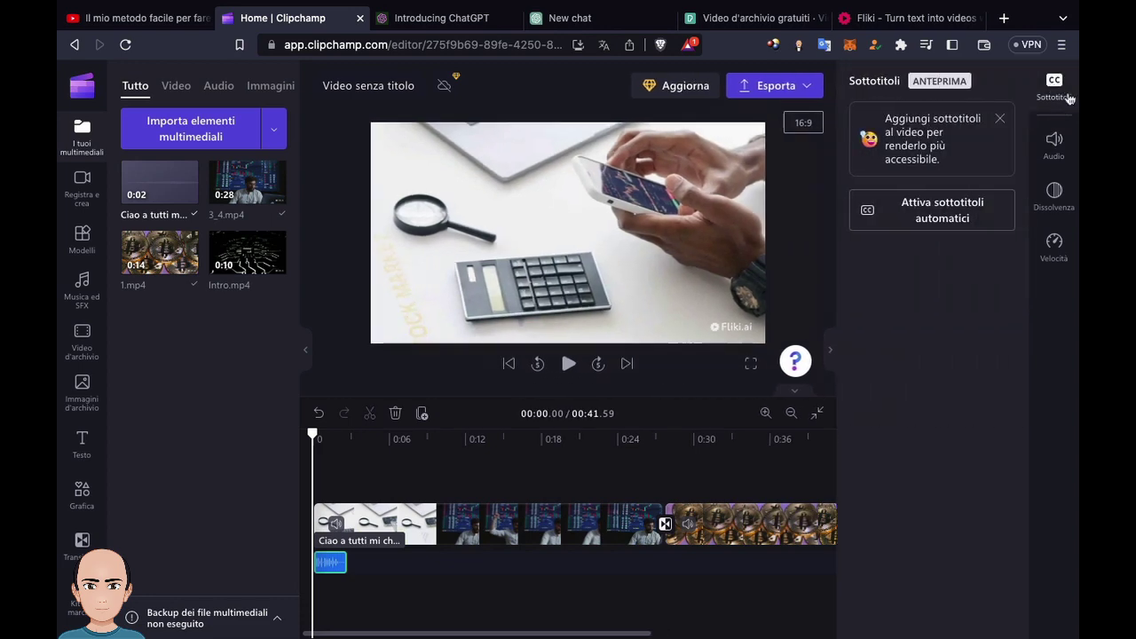
pyautogui.click(943, 224)
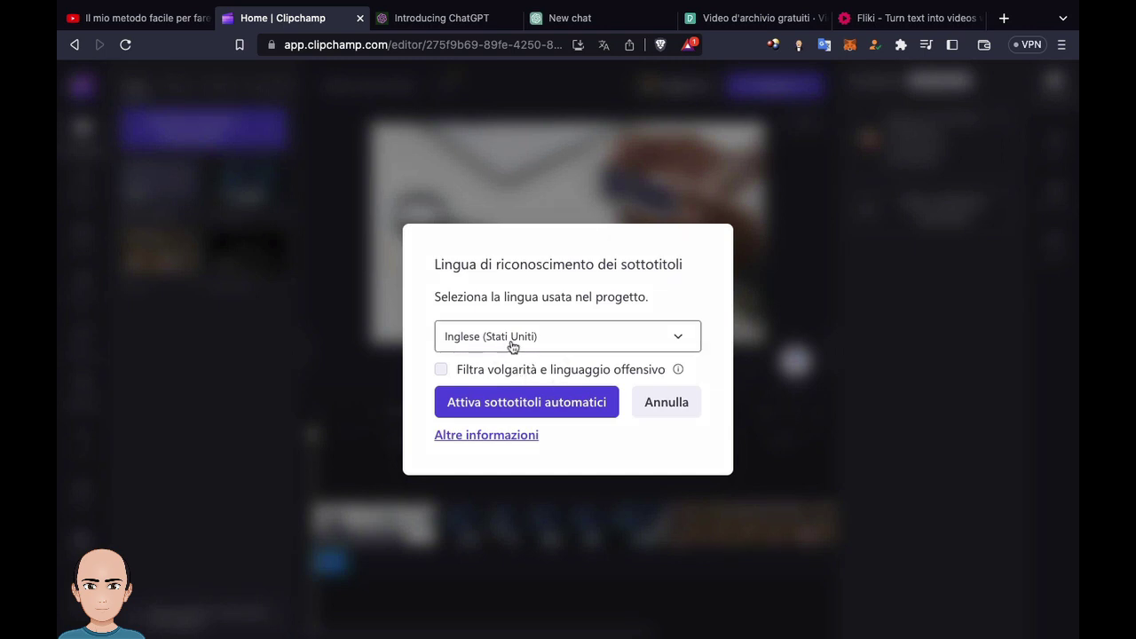
pyautogui.click(567, 345)
pyautogui.write('ita')
pyautogui.click(482, 439)
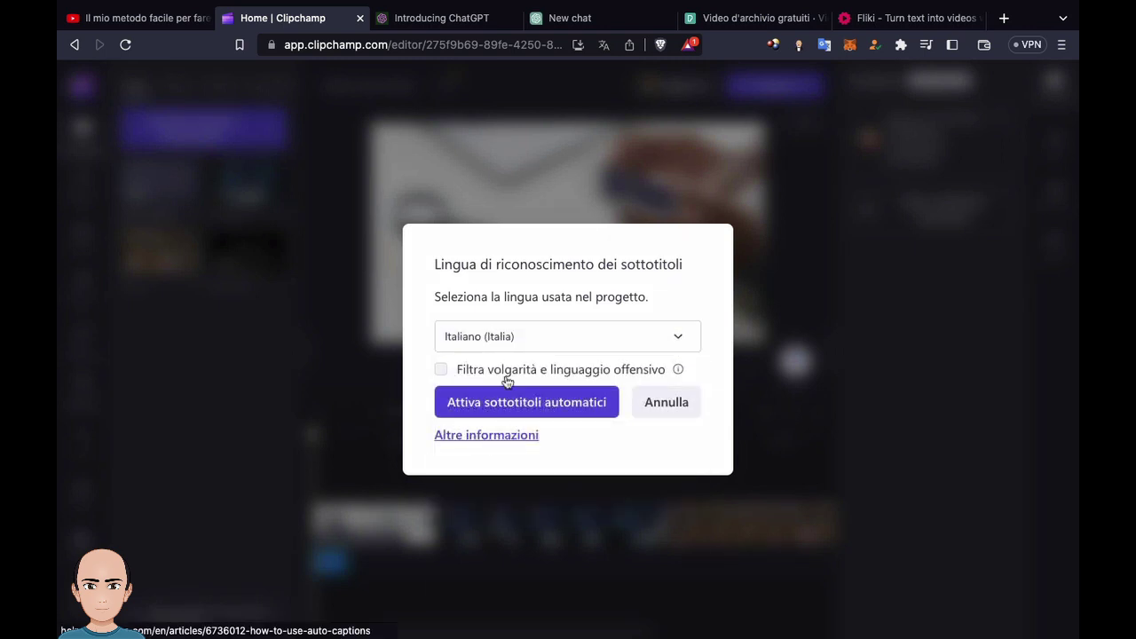
pyautogui.click(544, 404)
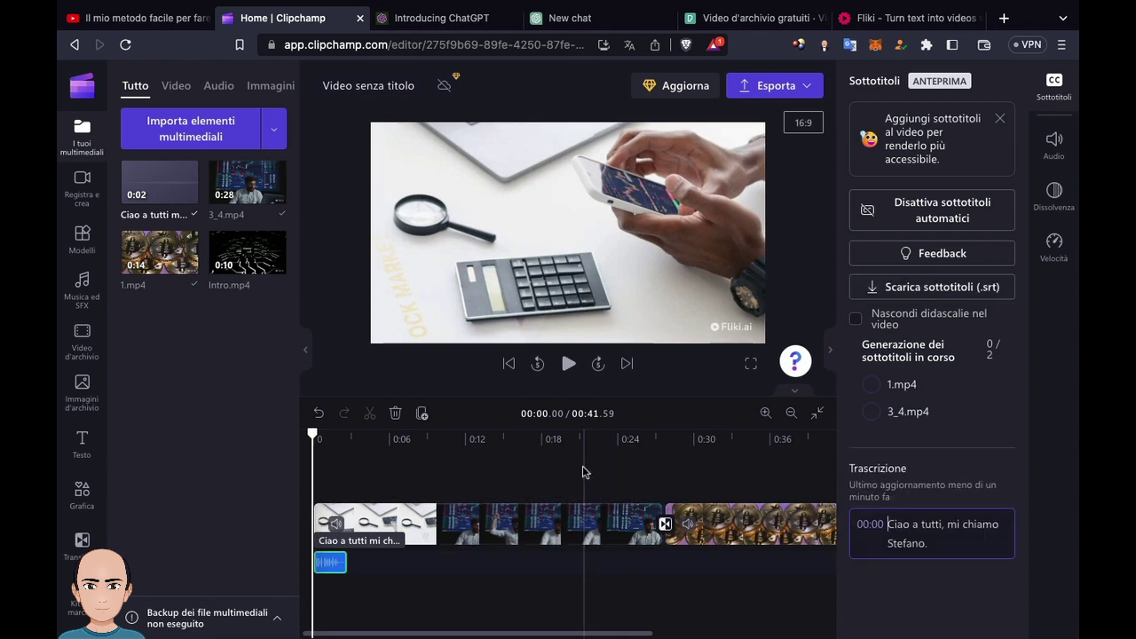
# - Play the opening seconds with automatic subtitles enabled, and open the video export quality options
pyautogui.click(569, 364)
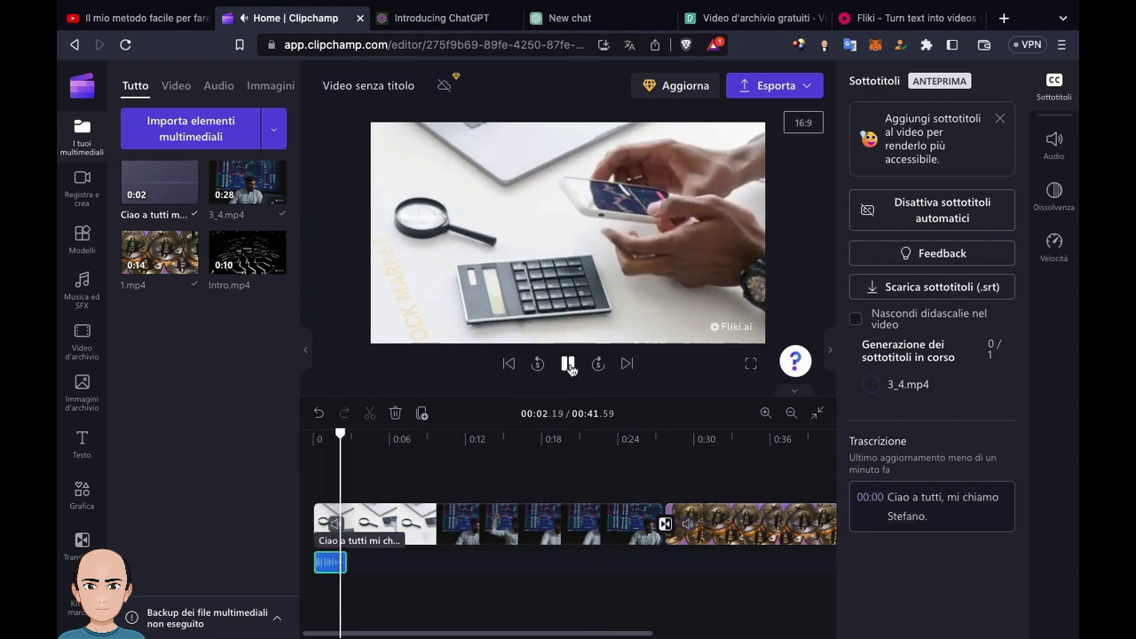
pyautogui.click(571, 368)
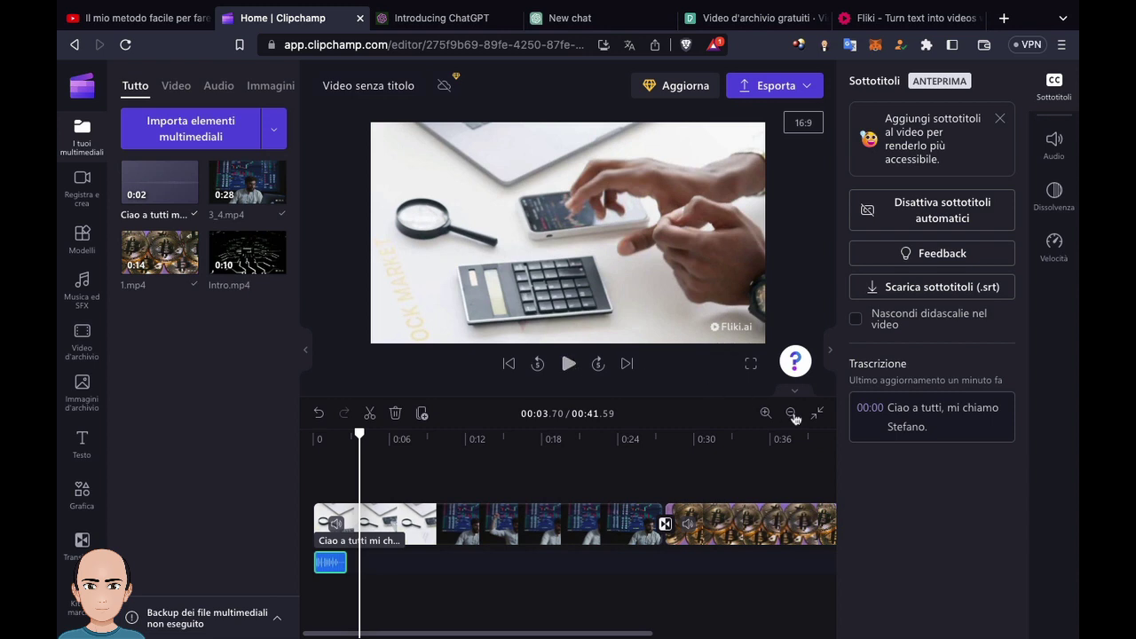
pyautogui.click(760, 89)
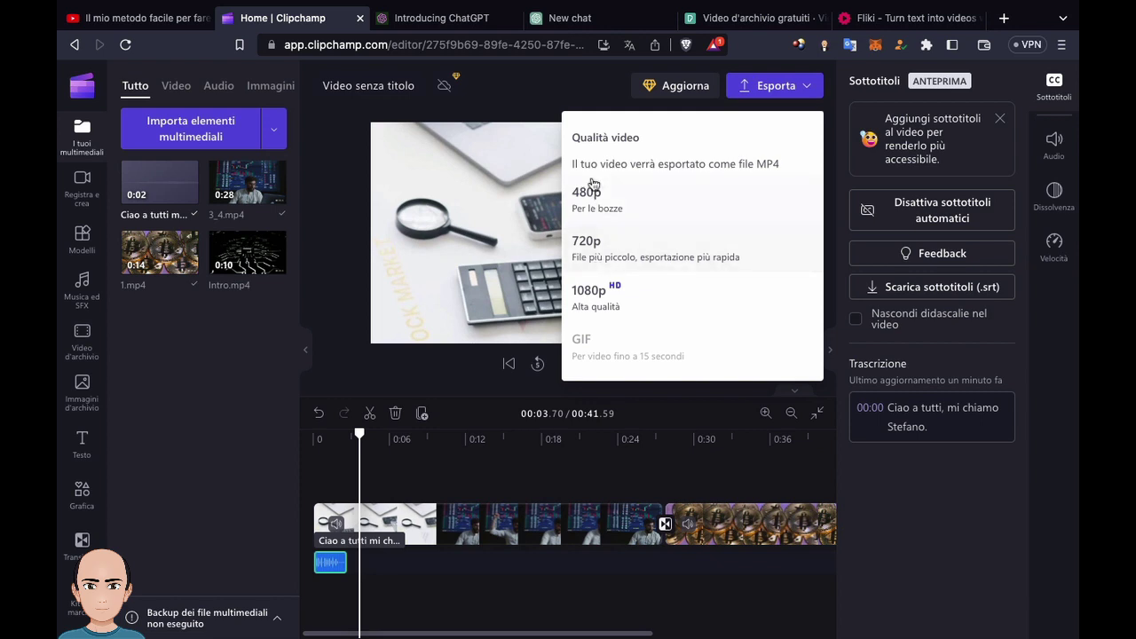